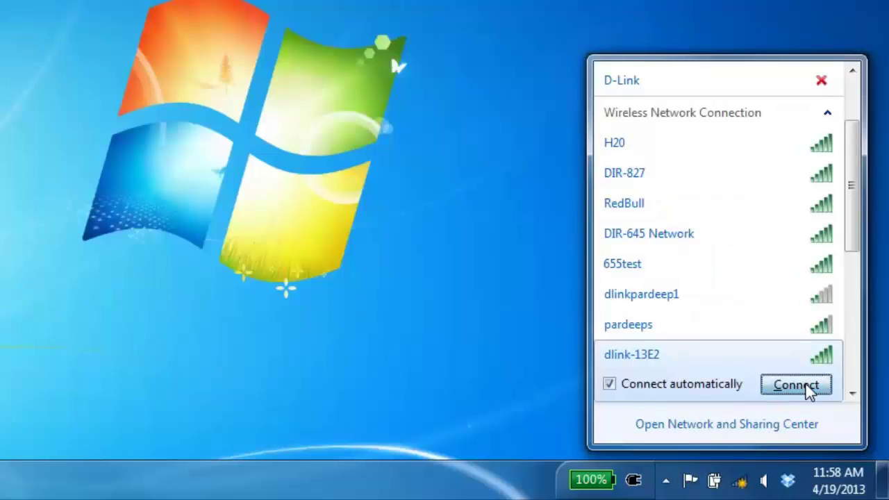
- Join the dlink-13E2 wireless network using the extender's default security key
click(807, 389)
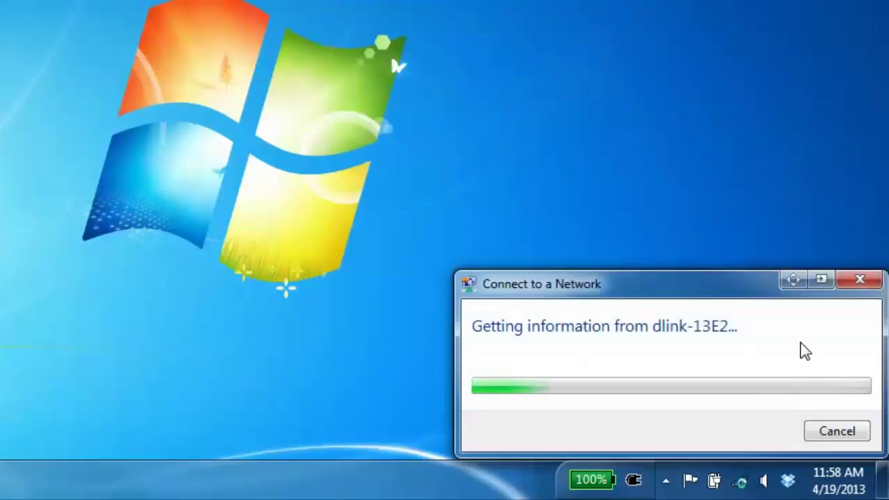
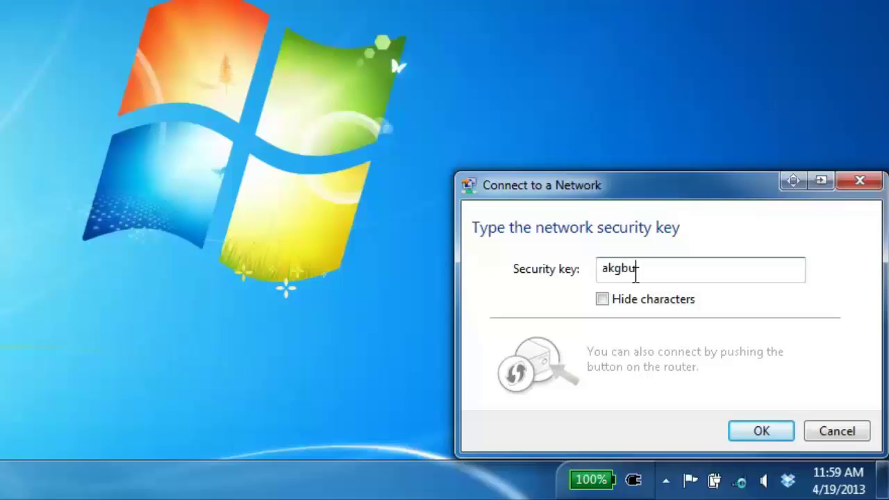
click(760, 428)
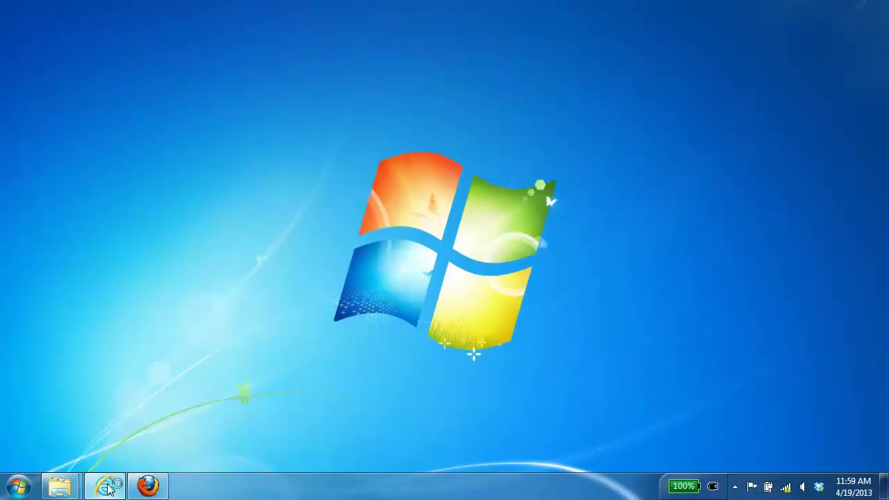
- Launch the DAP-1320 setup wizard in Internet Explorer and choose Manual configuration to scan for networks
click(109, 488)
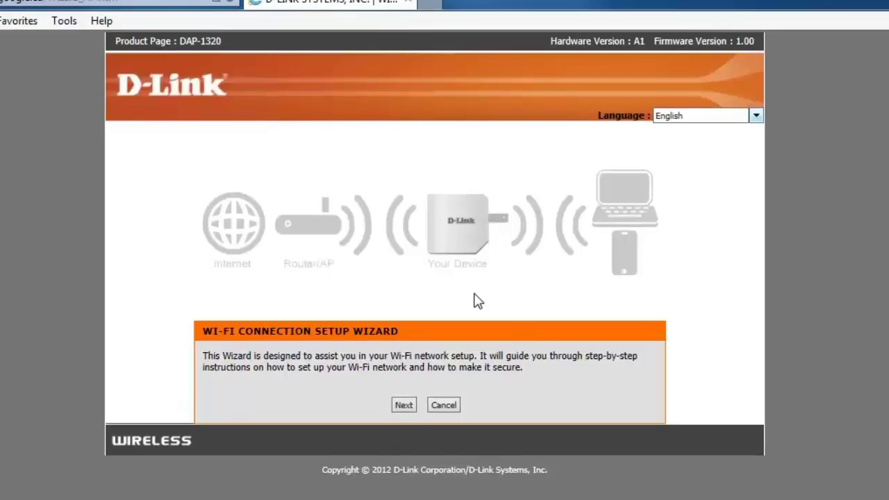
click(405, 408)
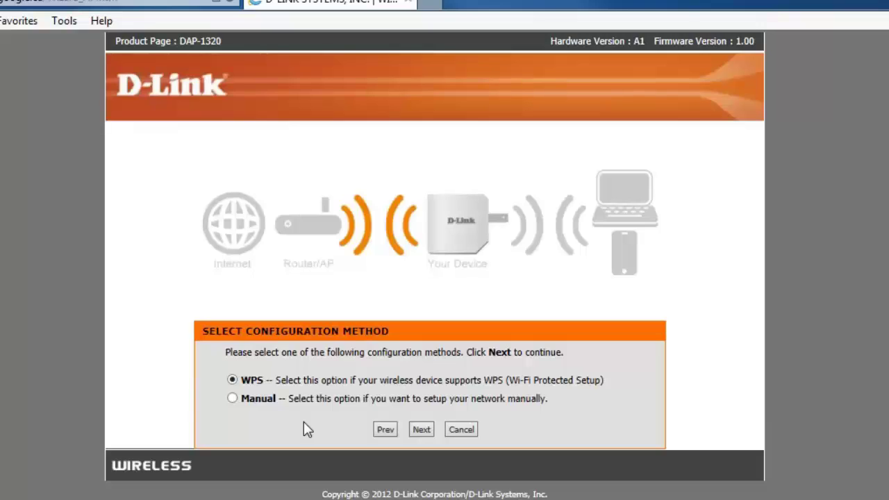
click(232, 399)
click(422, 430)
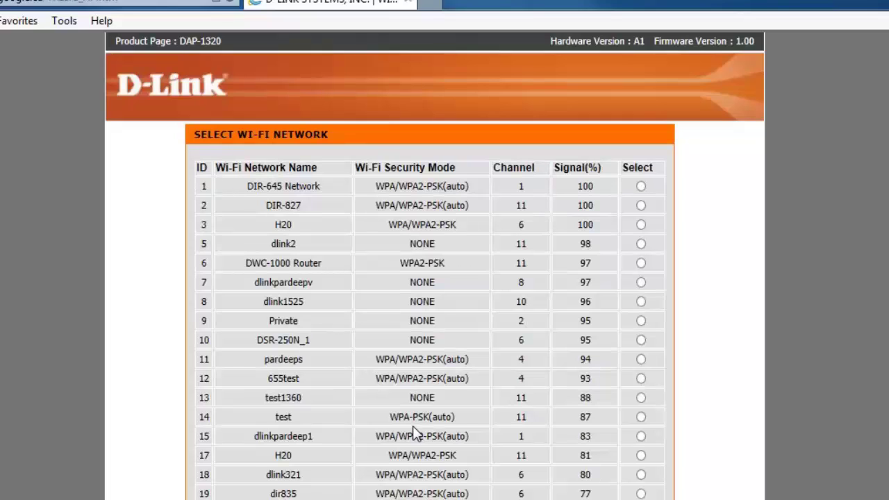
- Select DIR-645 Network as the network to extend and enter its Wi-Fi password
click(640, 186)
scroll(640, 197, down, 3)
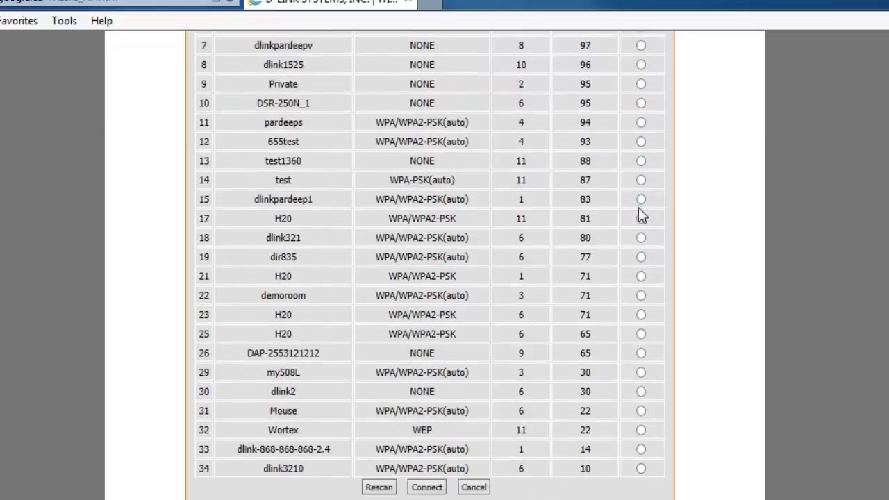
scroll(641, 212, down, 1)
click(420, 446)
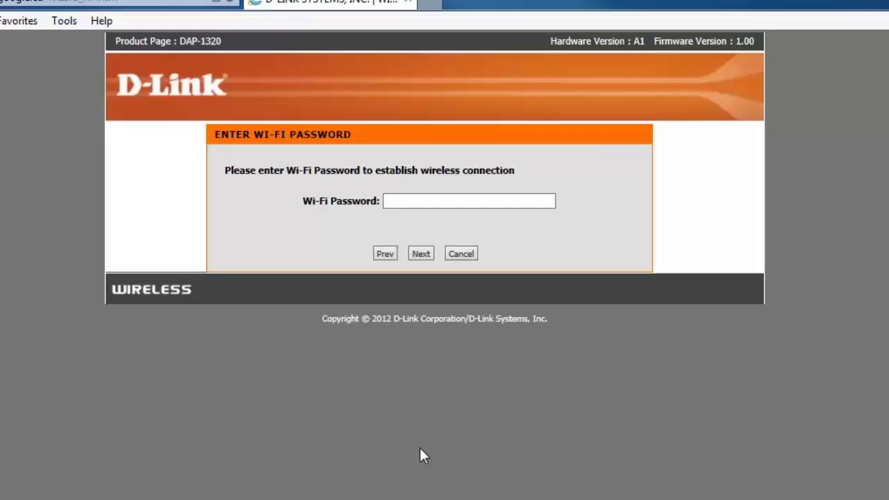
click(411, 201)
text(password)
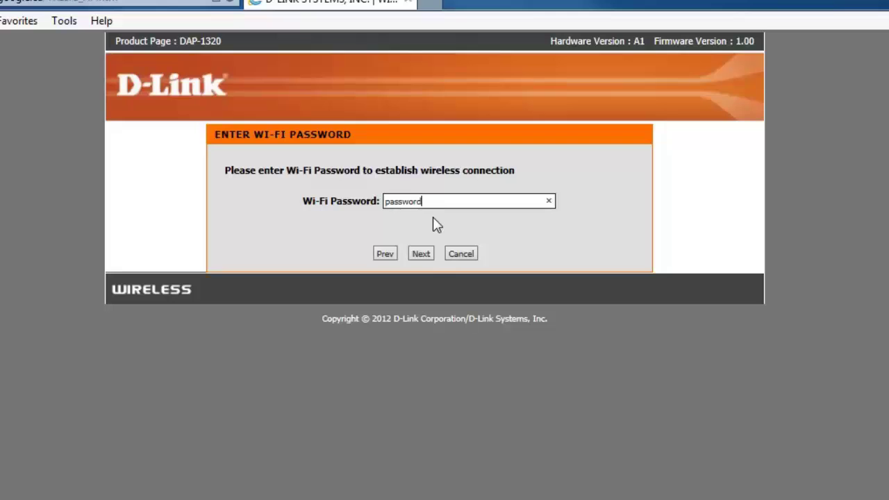
- Rename the extended network from dlink-13E2 to DAP-1320 and give it a new Wi-Fi password
click(422, 254)
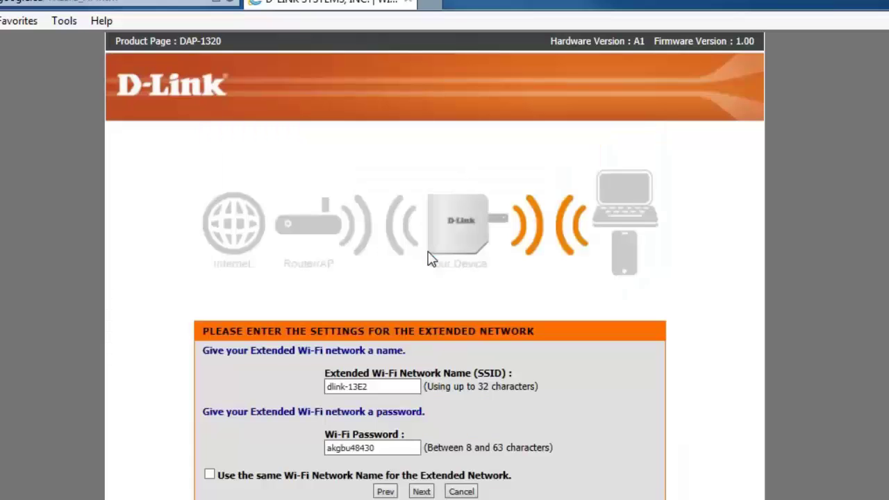
scroll(430, 258, down, 2)
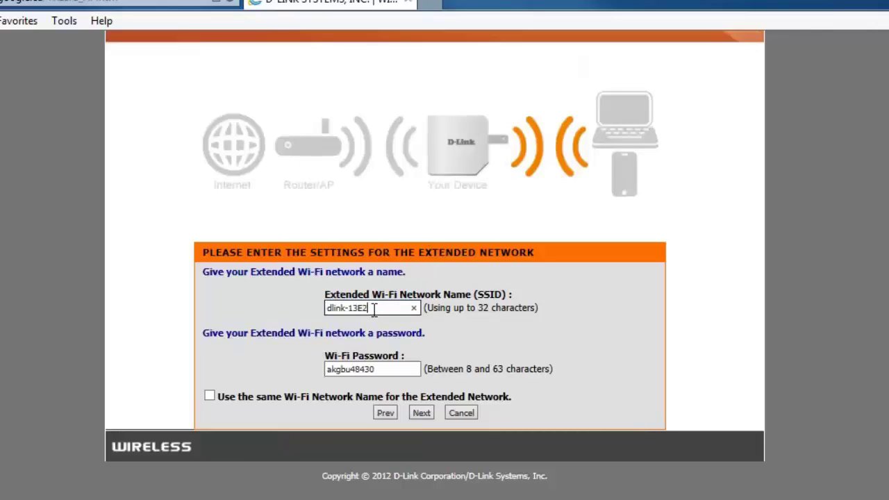
drag(392, 307, 291, 314)
text(DAP-1320)
drag(386, 369, 285, 370)
text(password)
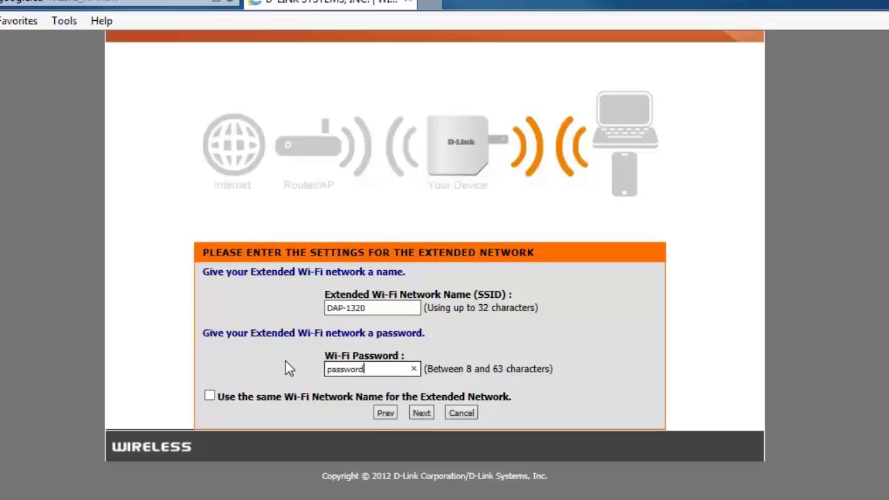
click(421, 412)
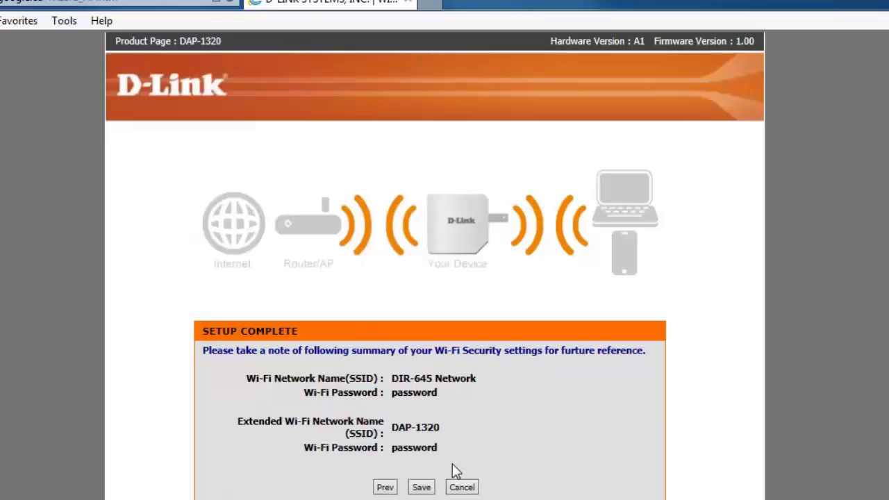
- Save the configuration on the Setup Complete page so the extender reboots
click(423, 487)
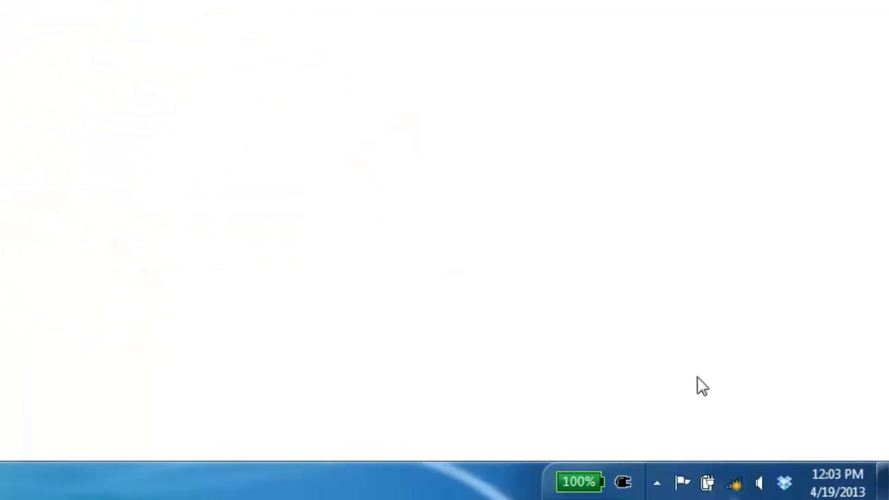
- Join the DAP-1320 network with its security key and load the Google homepage to verify
click(739, 479)
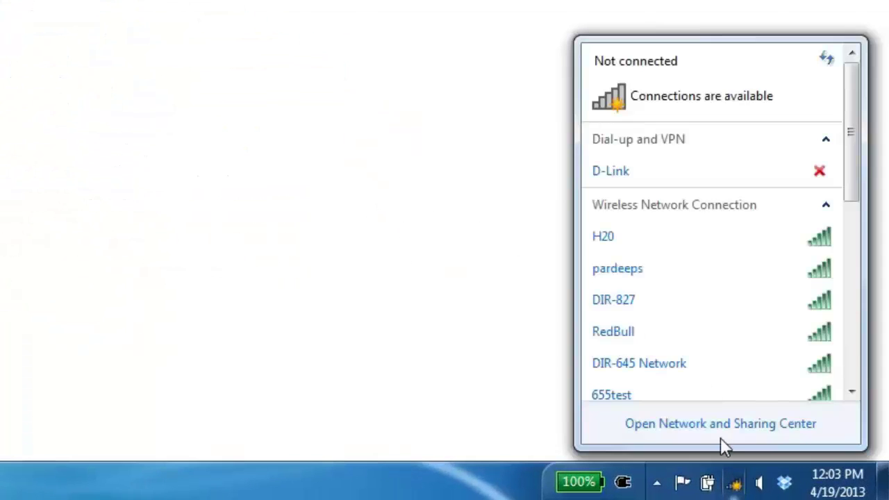
scroll(685, 298, down, 1)
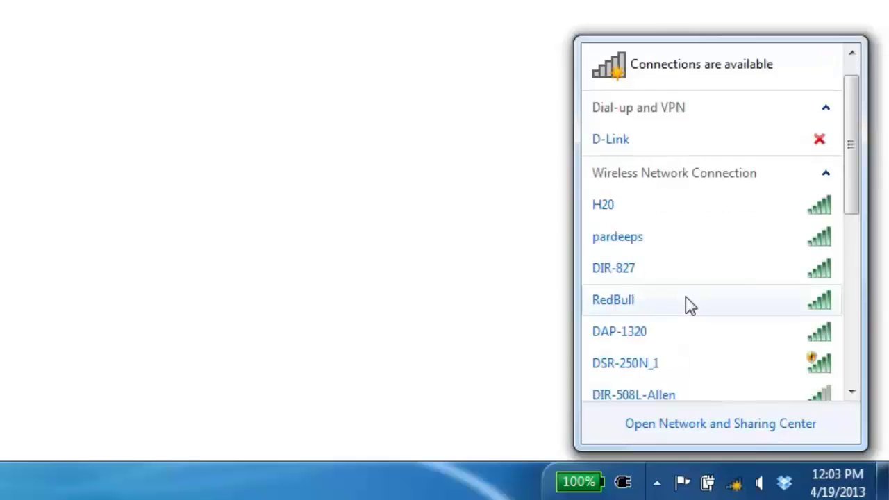
click(660, 334)
click(804, 365)
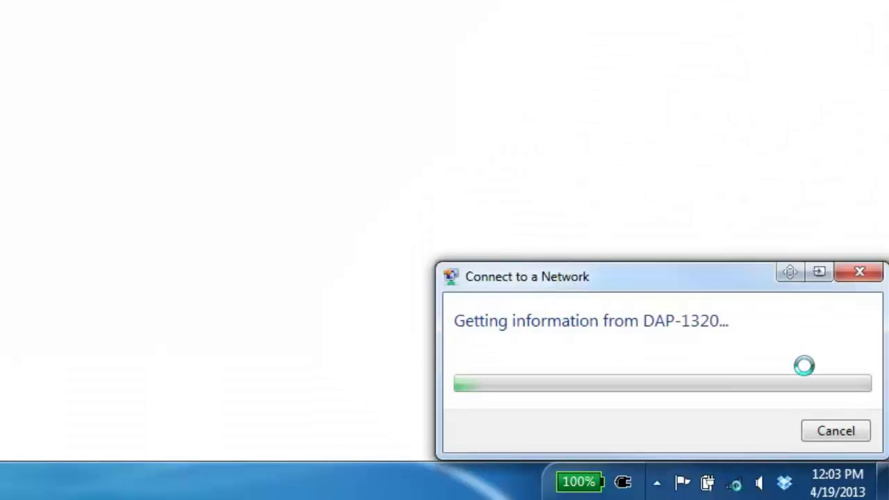
text(password)
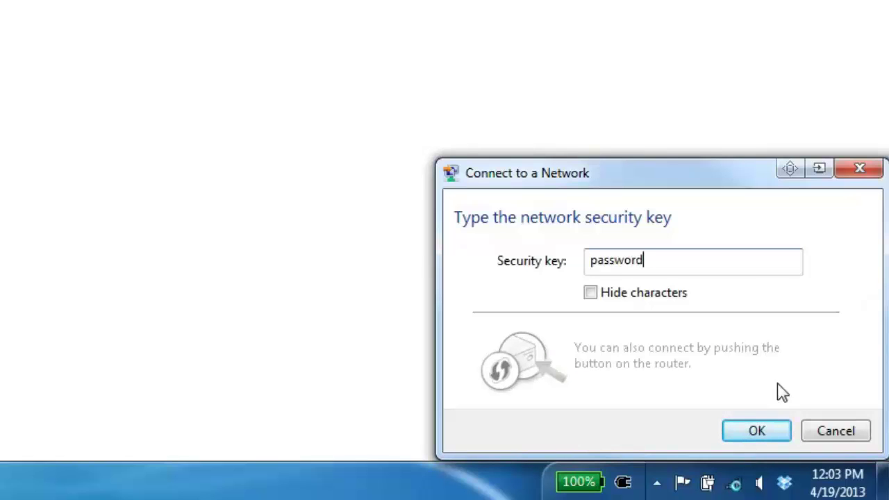
click(764, 431)
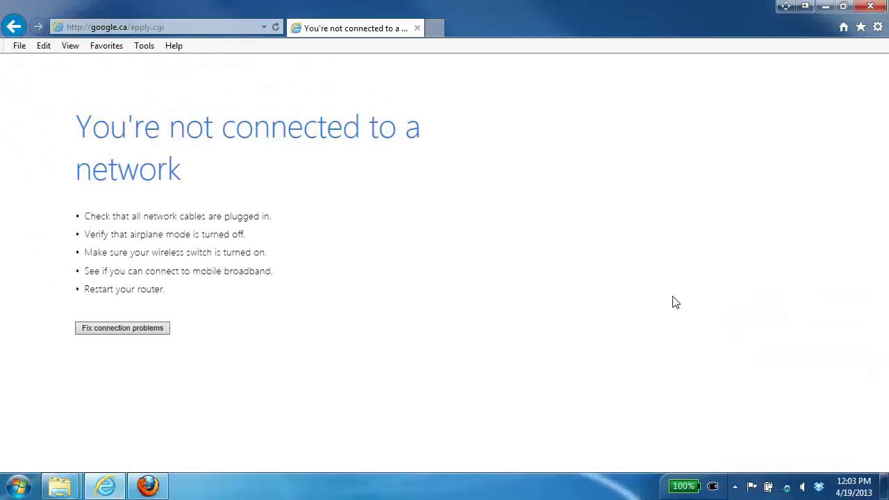
click(844, 27)
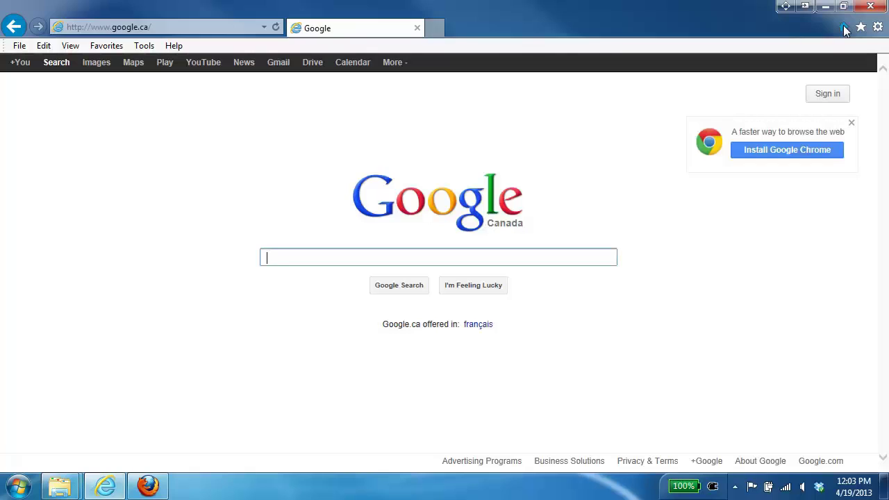